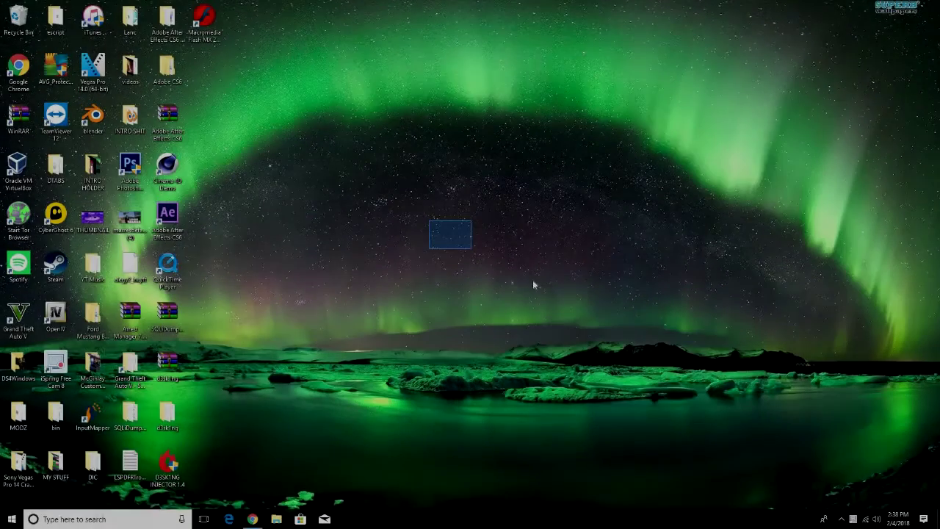
Drag the D3SK1NG INJECTOR 1.4 shortcut to the upper middle of the desktop and deselect it.
left_click_drag(580, 340, 702, 282)
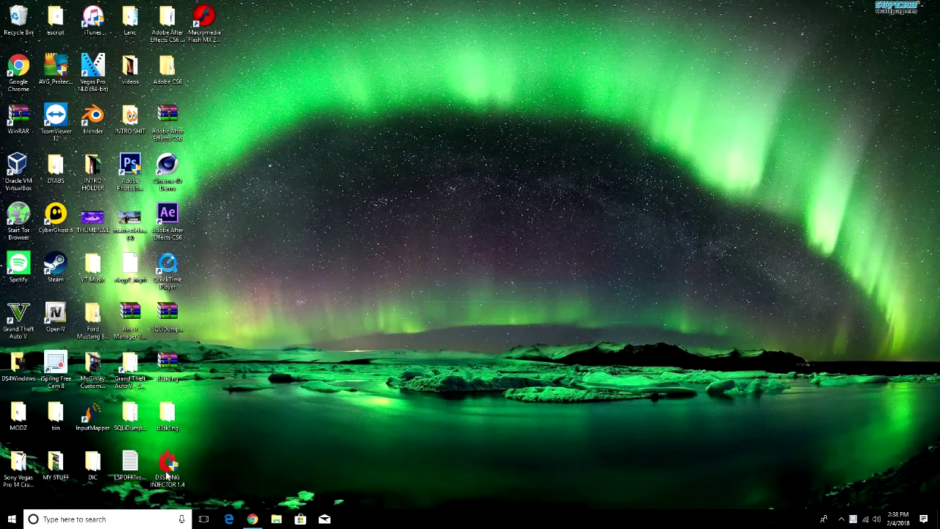
left_click_drag(382, 276, 420, 188)
left_click_drag(379, 125, 558, 217)
left_click(476, 206)
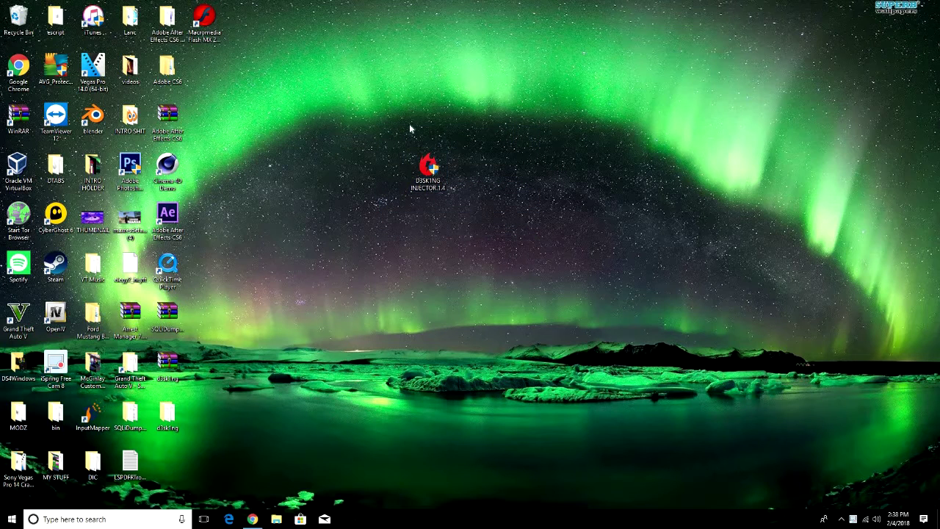
left_click_drag(408, 124, 457, 325)
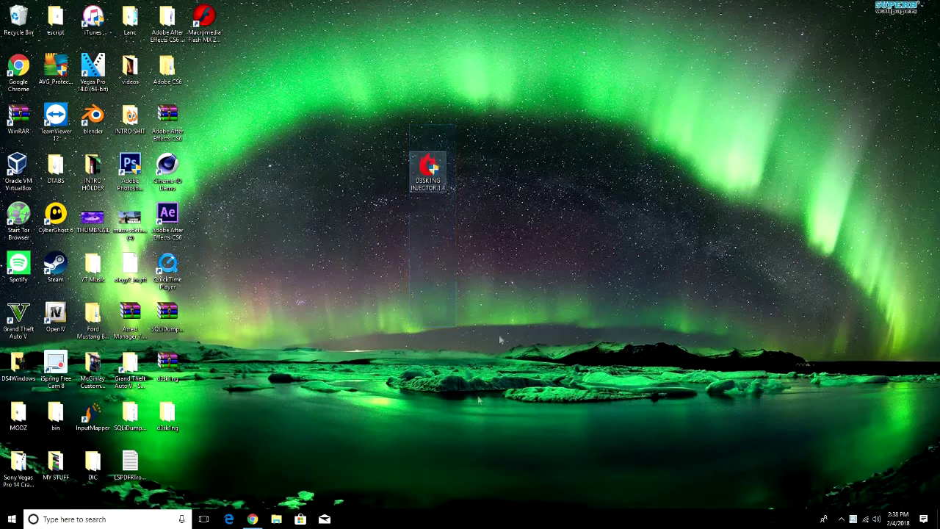
left_click(502, 336)
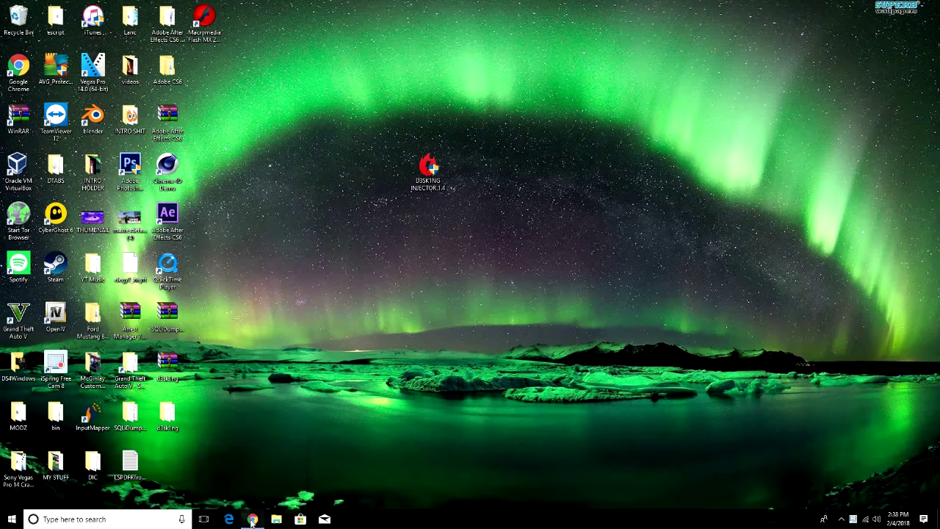
Bring Chrome back up and switch to the Microsoft Visual C++ download tab.
mouse_move(253, 521)
left_click(252, 479)
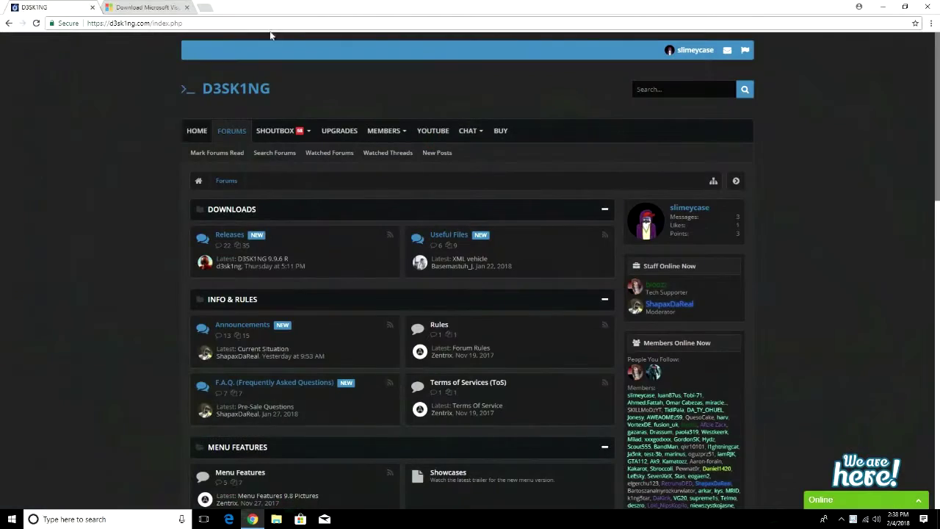
left_click(147, 7)
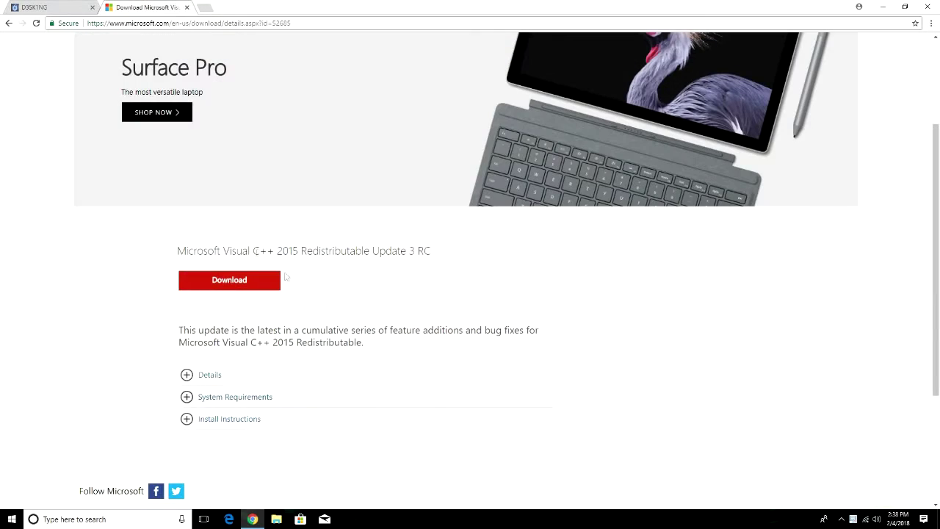
scroll(427, 298, "up", 1)
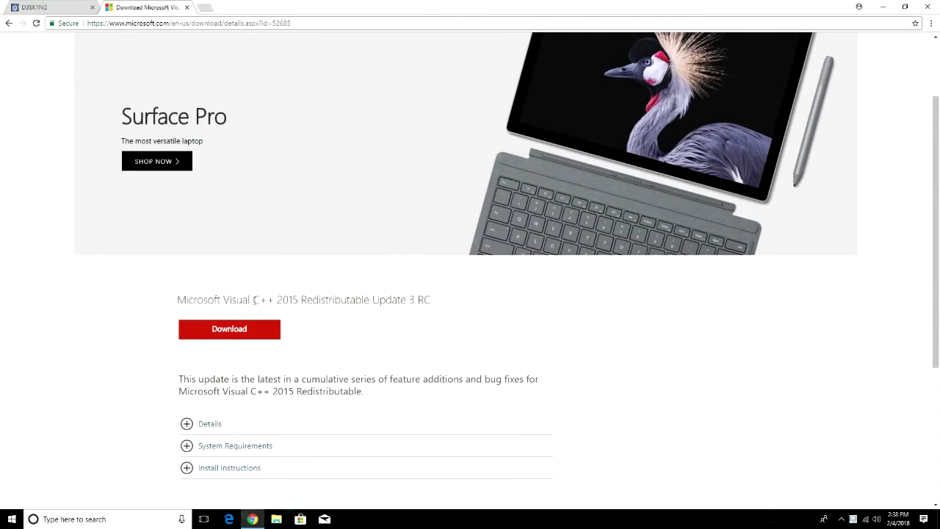
Highlight the Visual C++ 2015 Redistributable Update 3 RC product title on the page.
left_click_drag(433, 300, 164, 294)
left_click(382, 287)
scroll(573, 360, "up", 1)
scroll(220, 323, "down", 1)
left_click_drag(372, 301, 464, 309)
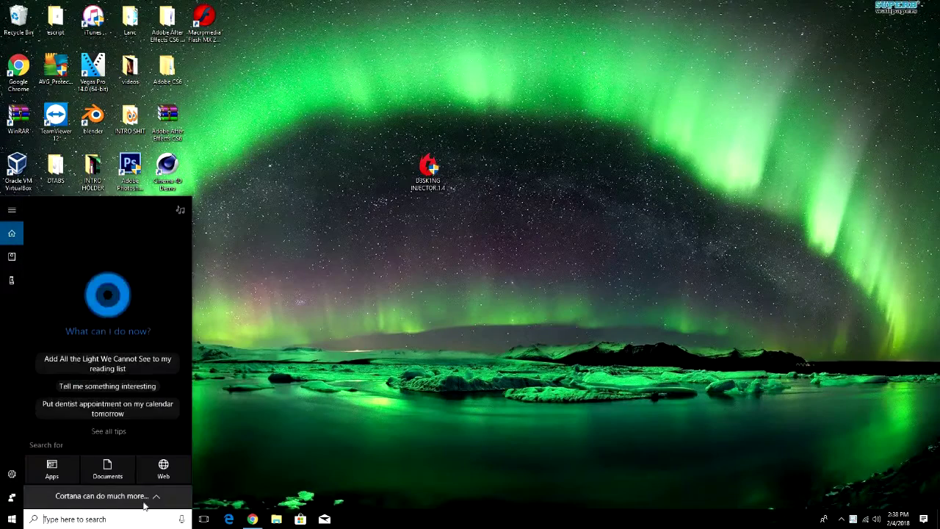
type("win")
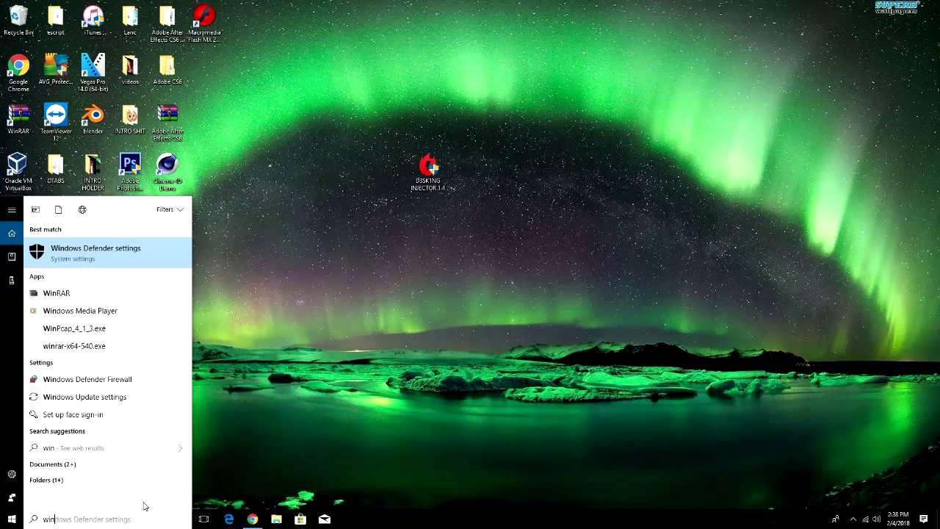
type("dows")
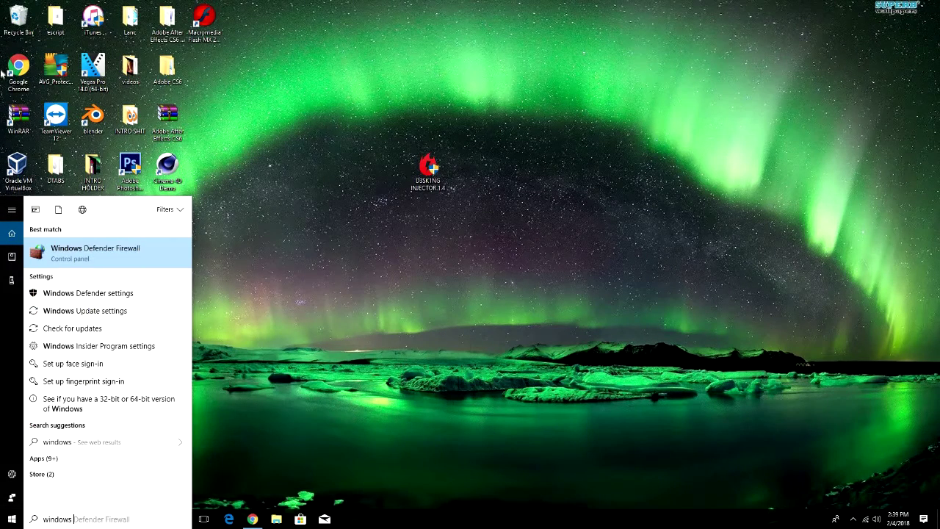
type(" d")
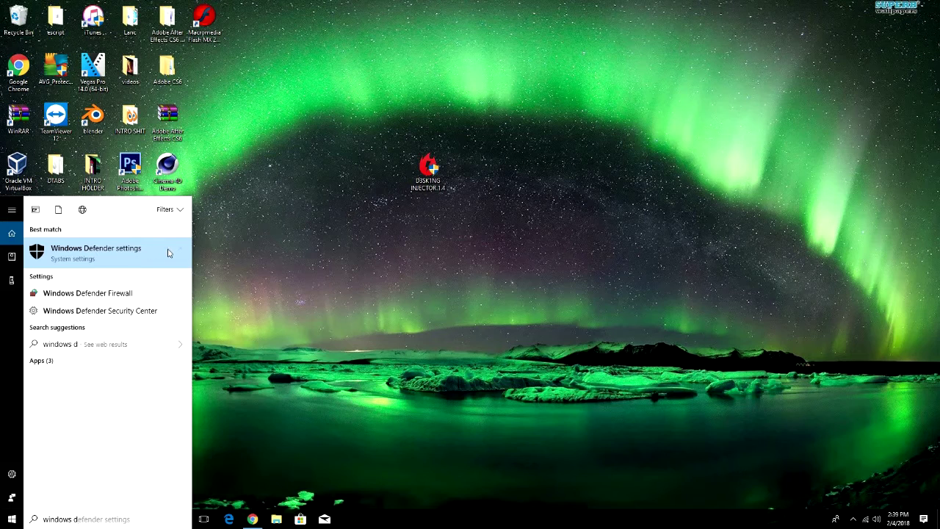
left_click(250, 232)
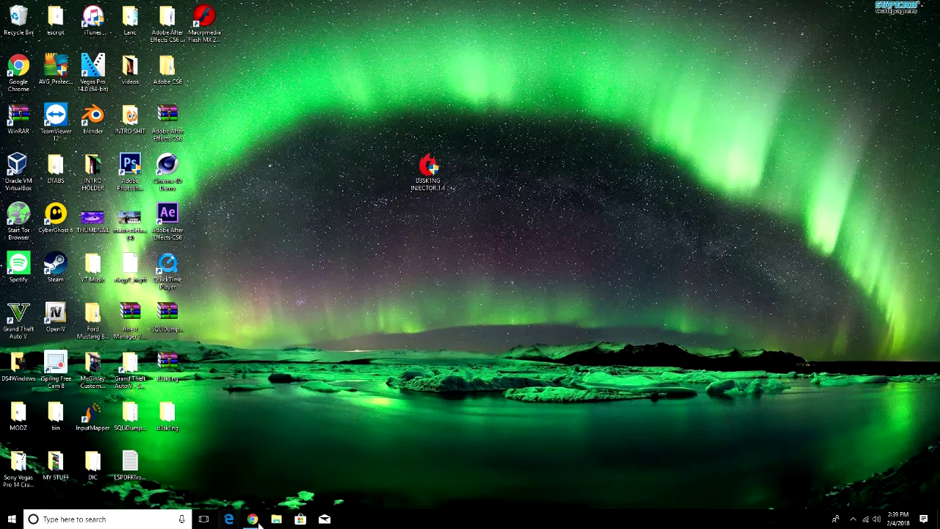
mouse_move(252, 519)
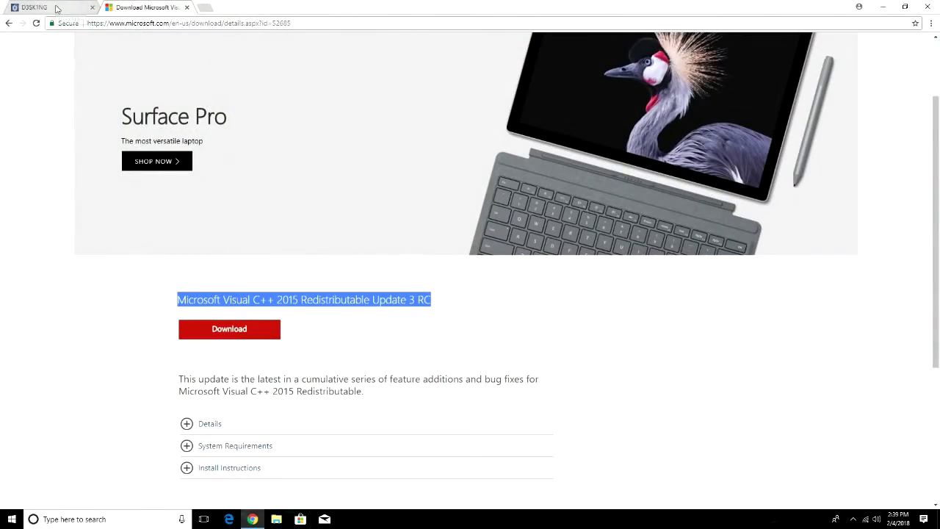
left_click(66, 9)
Open and close the shoutbox options, then scroll through the D3SK1NG Releases listing.
left_click(282, 130)
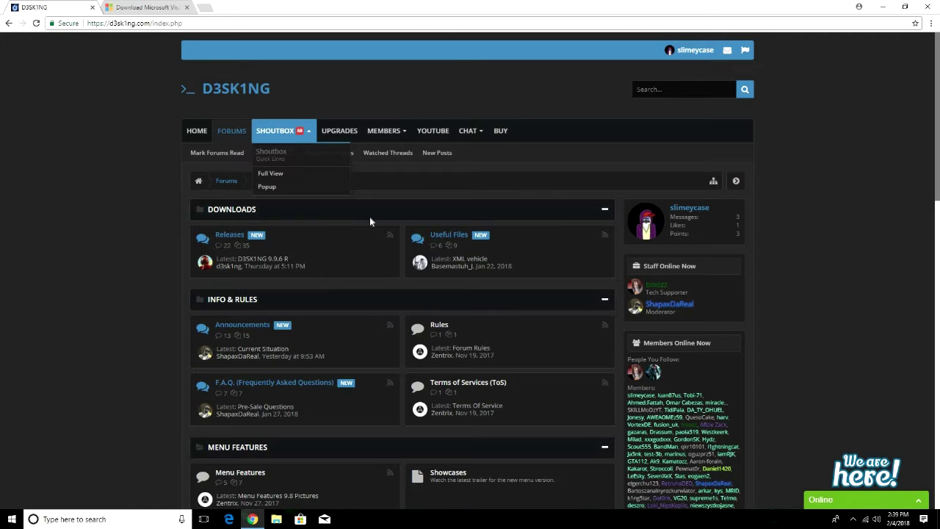
left_click(353, 225)
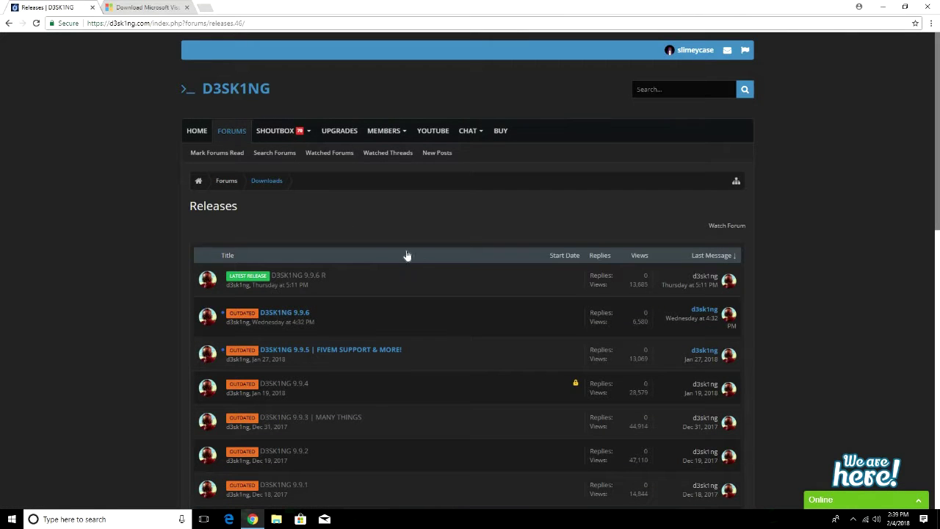
scroll(353, 247, "down", 4)
scroll(353, 251, "down", 5)
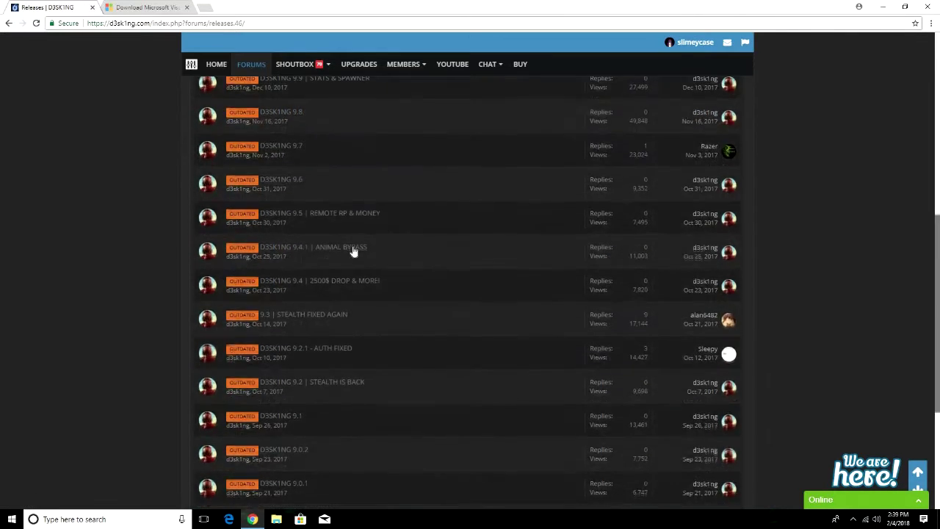
scroll(353, 251, "up", 4)
scroll(352, 250, "up", 4)
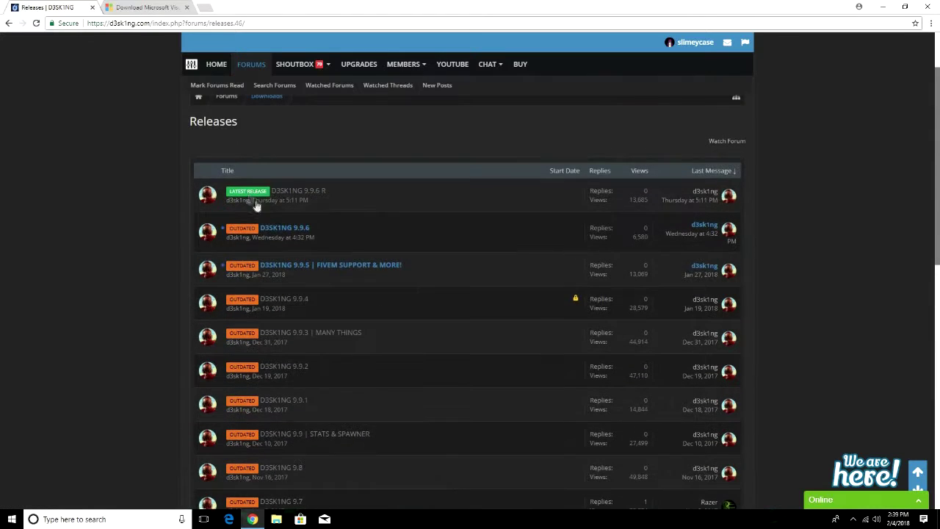
View the D3SK1NG 9.9.6 R release thread, return to Releases, and minimize the browser.
left_click(310, 198)
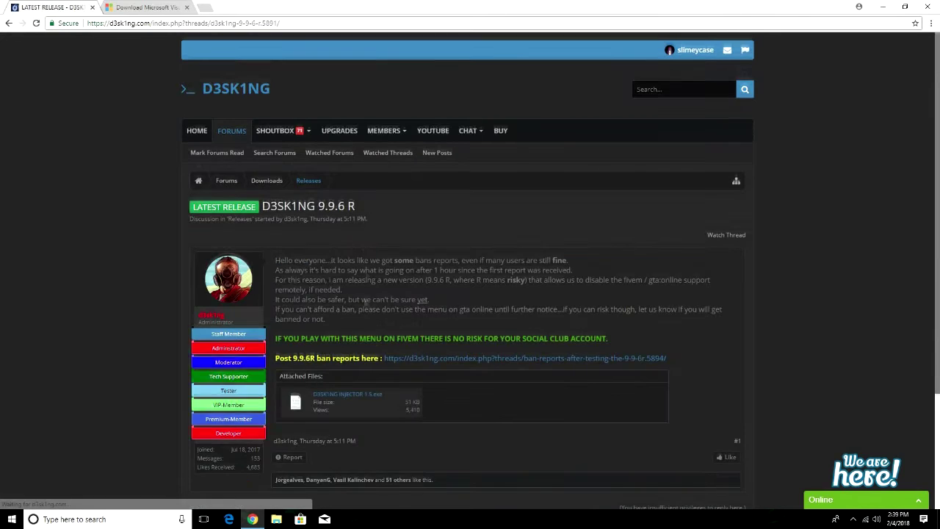
scroll(361, 254, "down", 2)
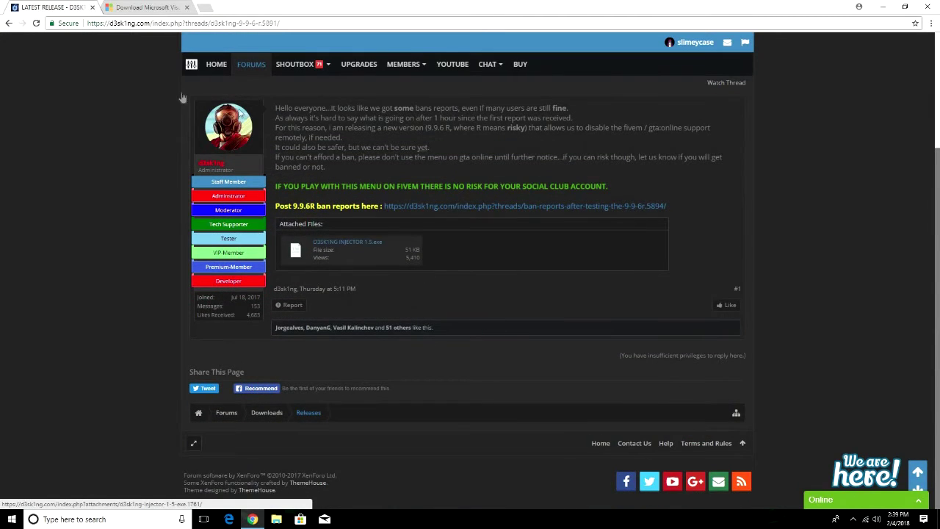
scroll(495, 321, "up", 2)
left_click(9, 22)
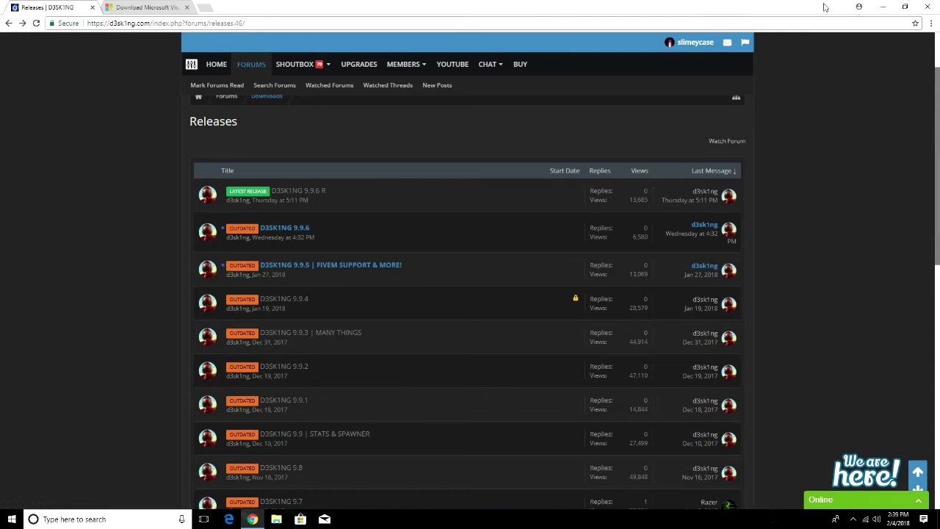
left_click(886, 11)
left_click_drag(429, 169, 237, 274)
left_click_drag(239, 272, 423, 166)
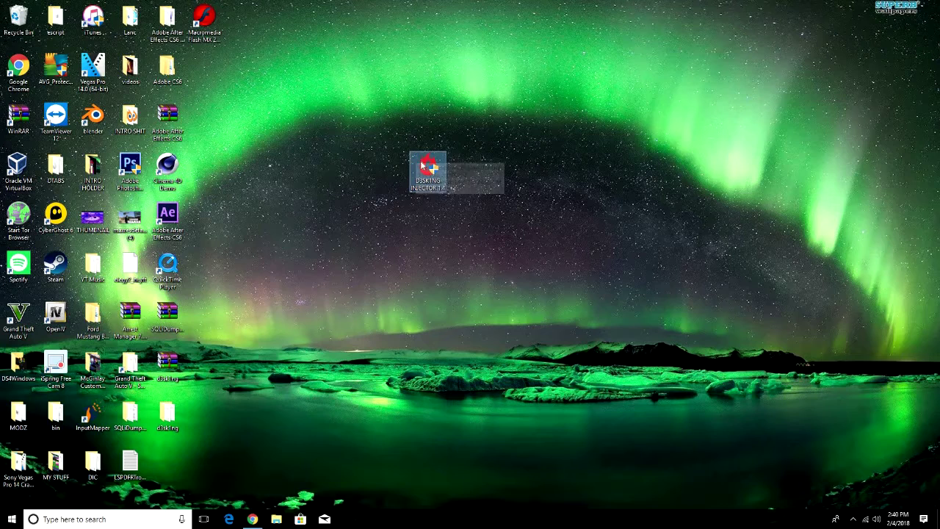
right_click(422, 163)
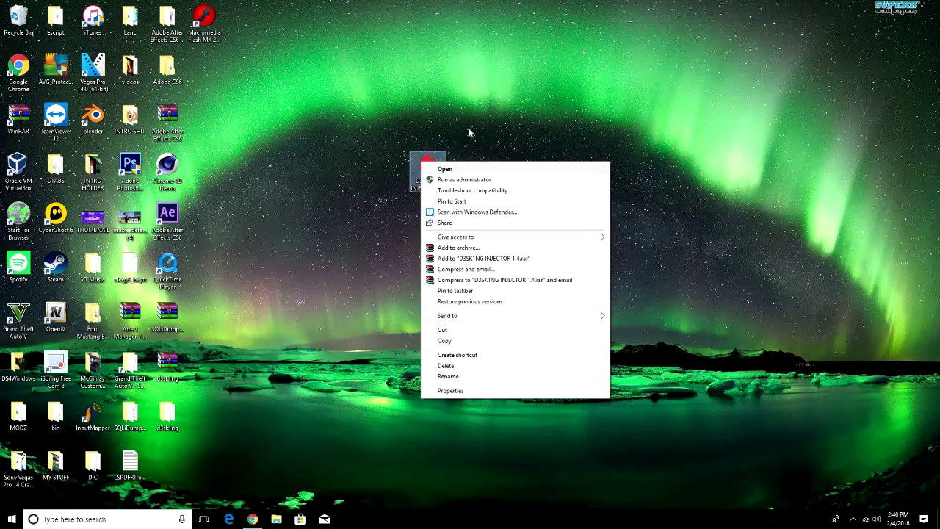
left_click(420, 171)
right_click(410, 174)
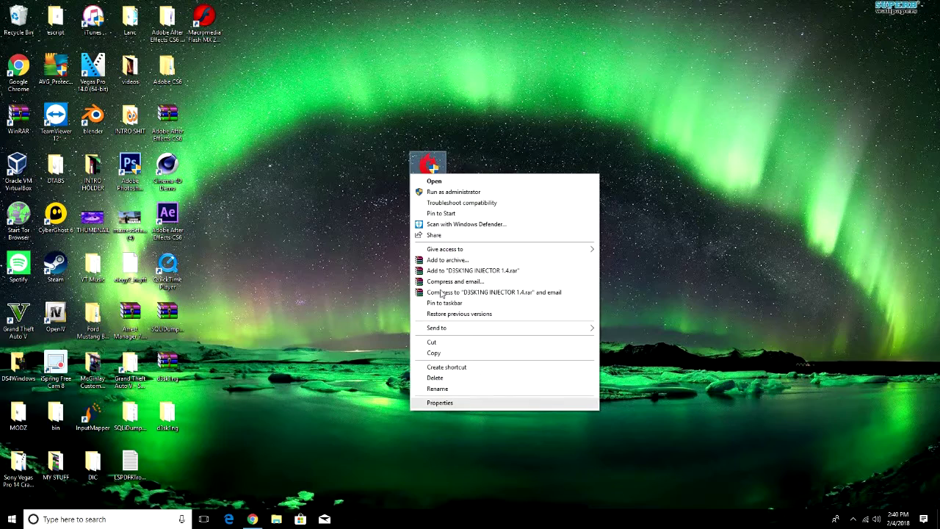
left_click(470, 404)
left_click(430, 158)
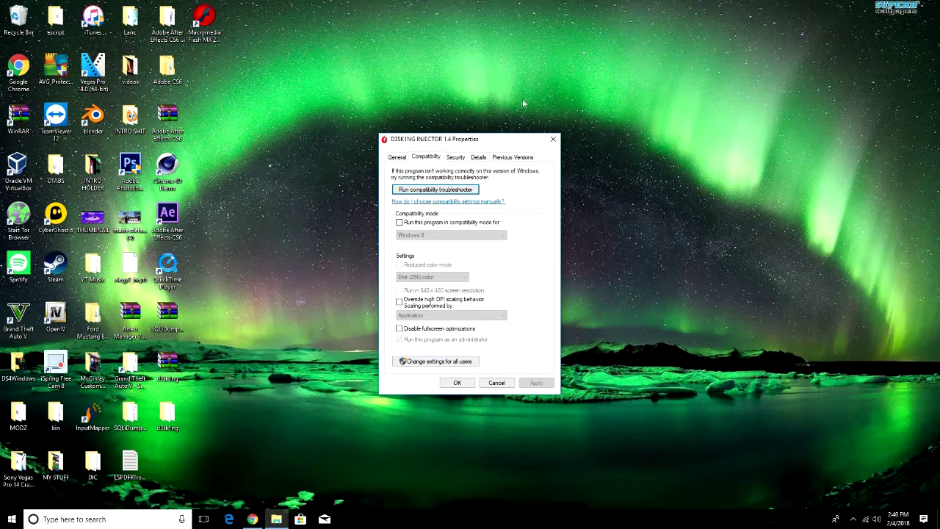
left_click(552, 141)
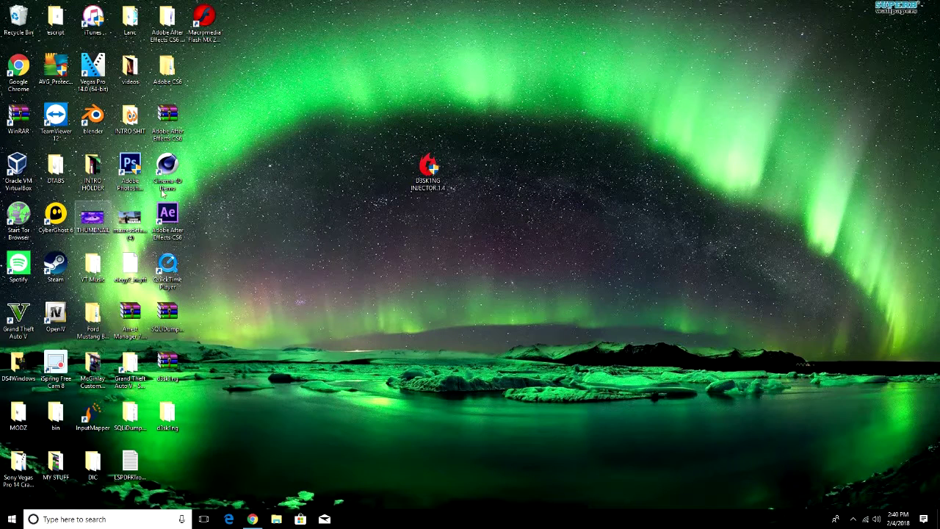
right_click(15, 313)
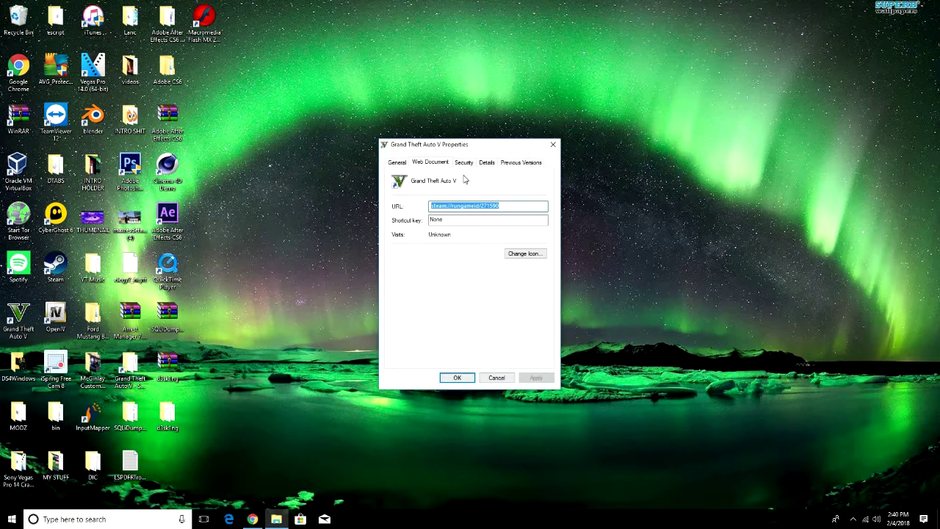
left_click(552, 144)
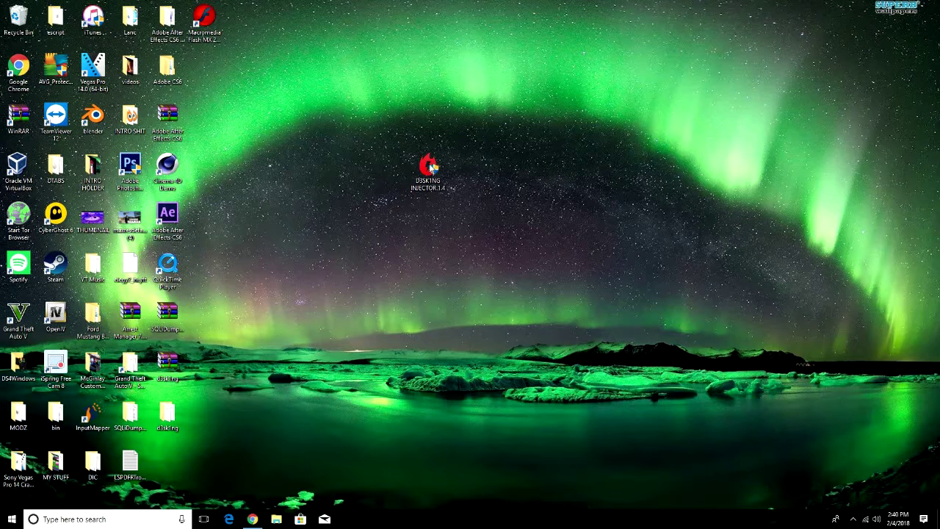
Drag the D3SK1NG INJECTOR shortcut a little further left on the desktop.
left_click_drag(404, 175, 353, 216)
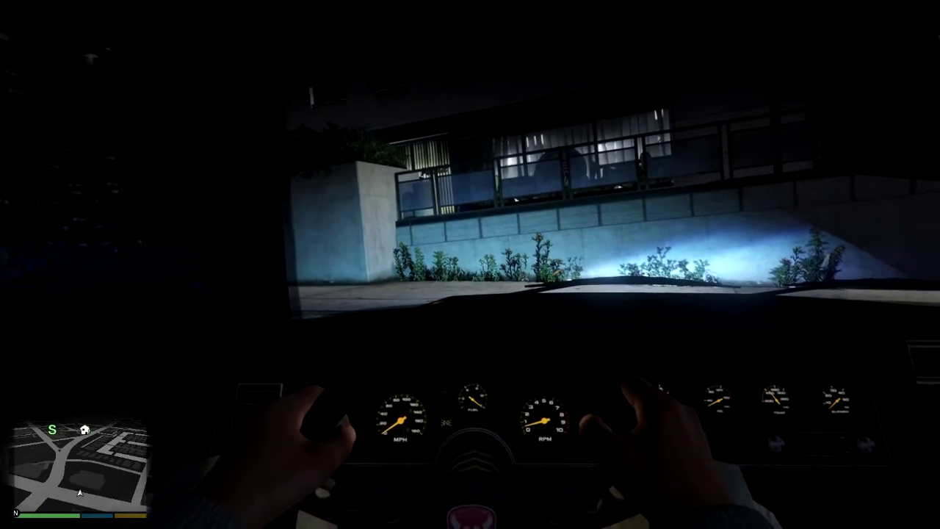
Pause GTA V, inject the menu from the D3SK1NG INJECTOR window, and switch camera view.
key("Escape")
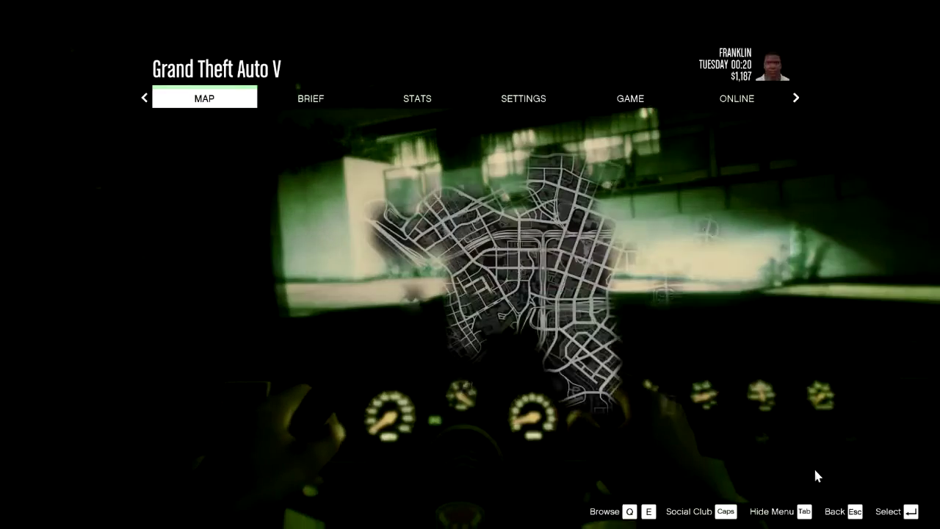
key("alt+Tab")
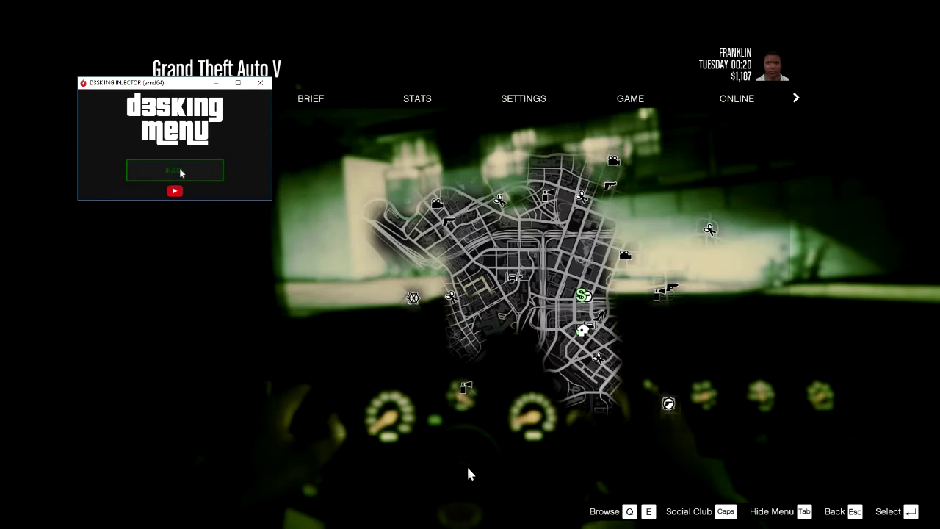
left_click(181, 171)
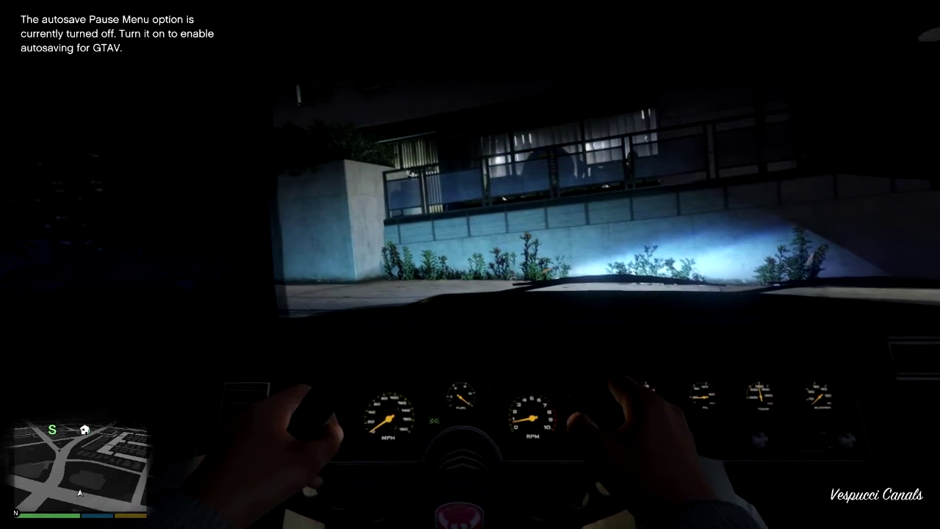
key("v")
key("v")
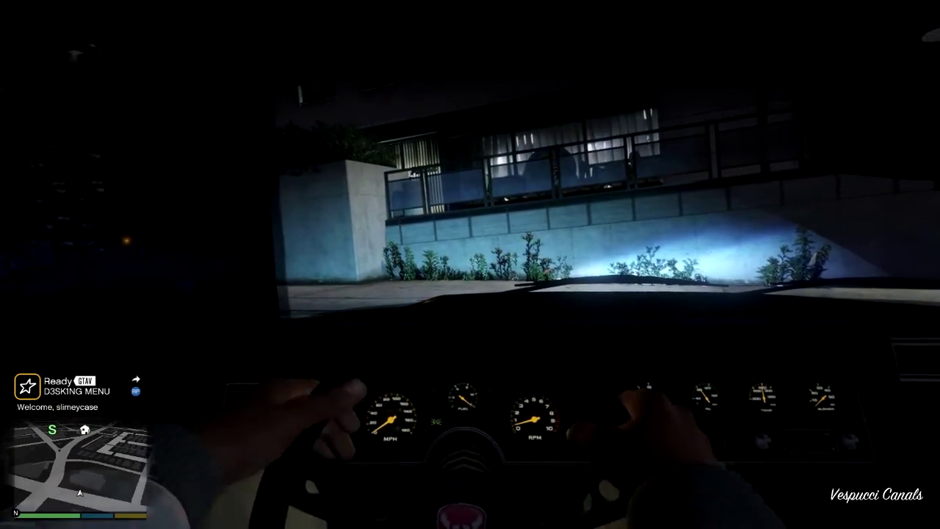
Exit the car, browse the phone, go third-person with V, and open the VIP menu with F4.
key("f")
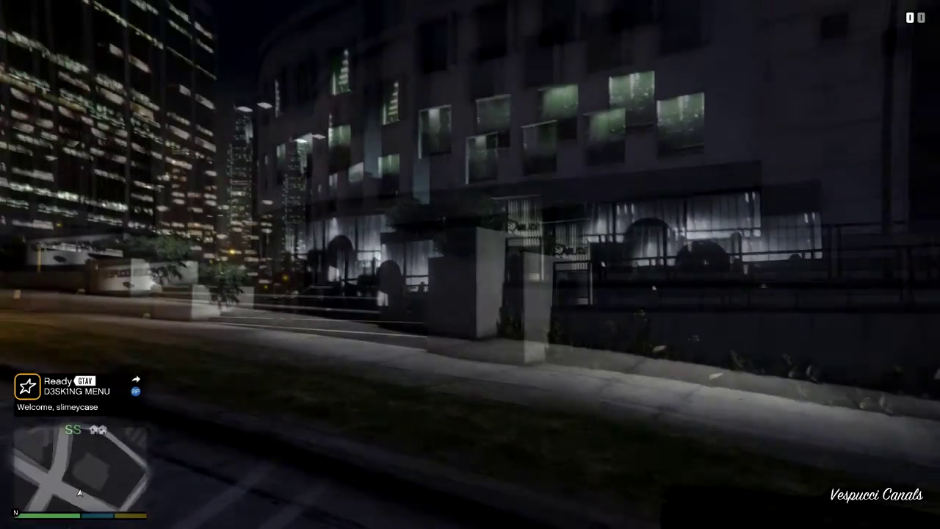
key("Up")
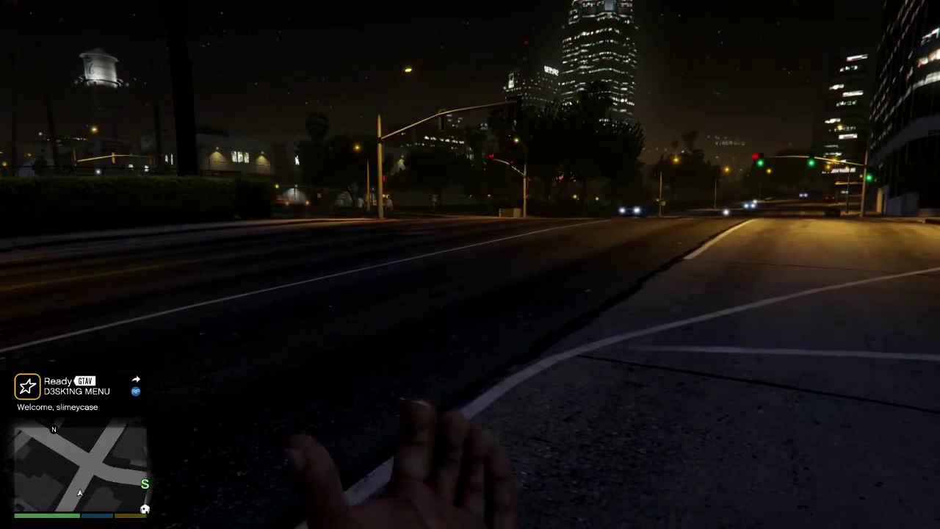
key("Up")
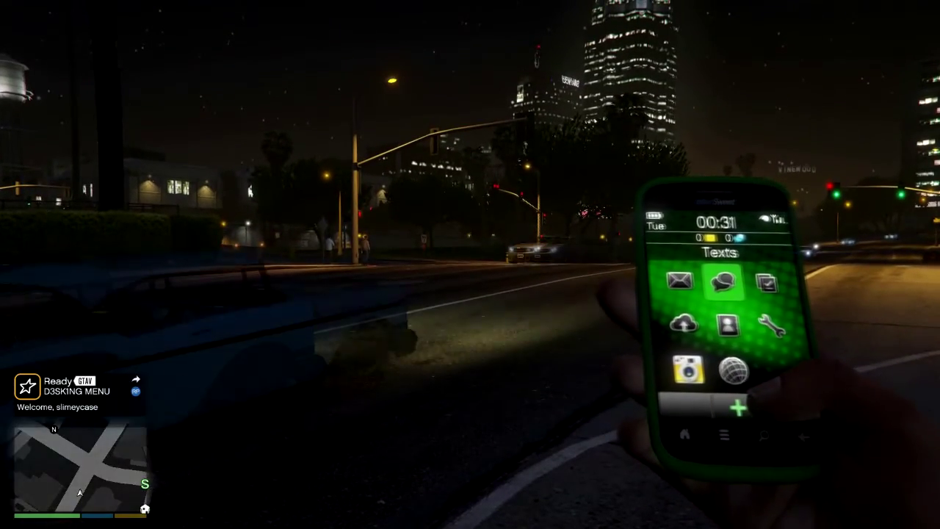
key("Down")
key("Up")
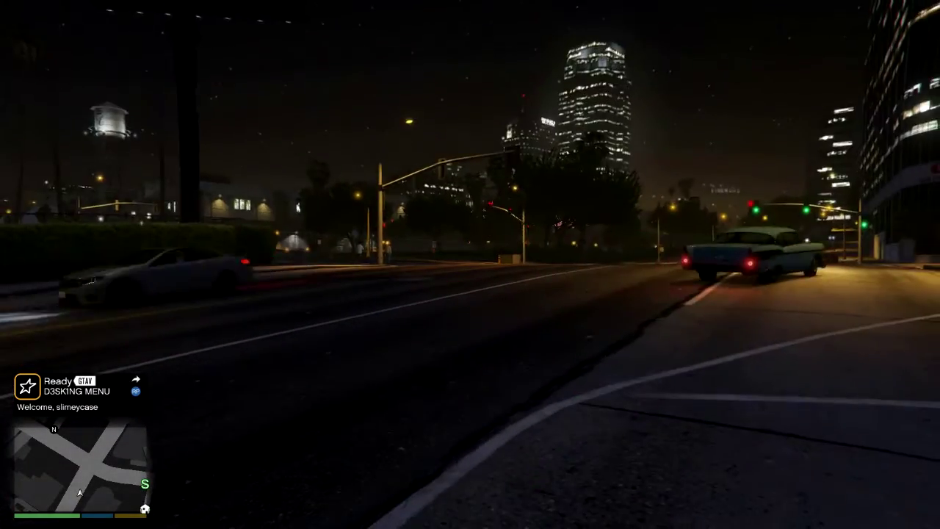
key("v")
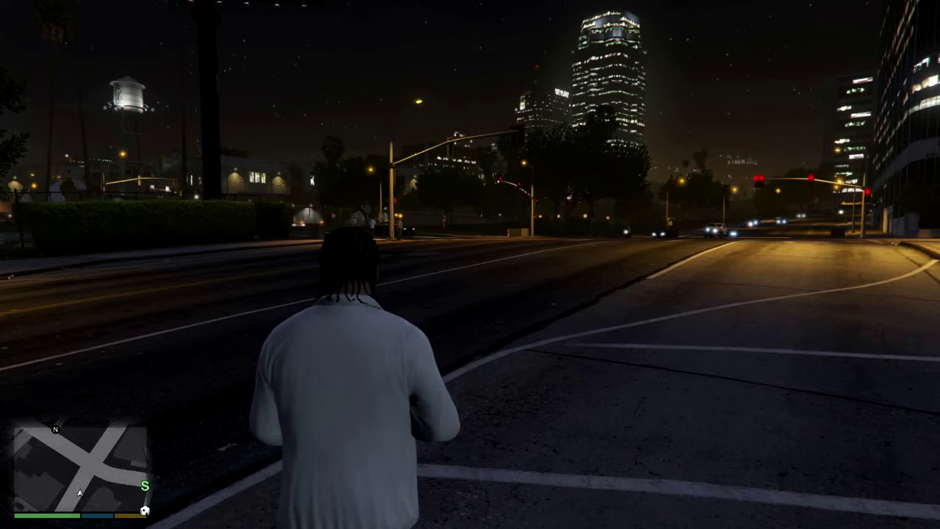
key("F4")
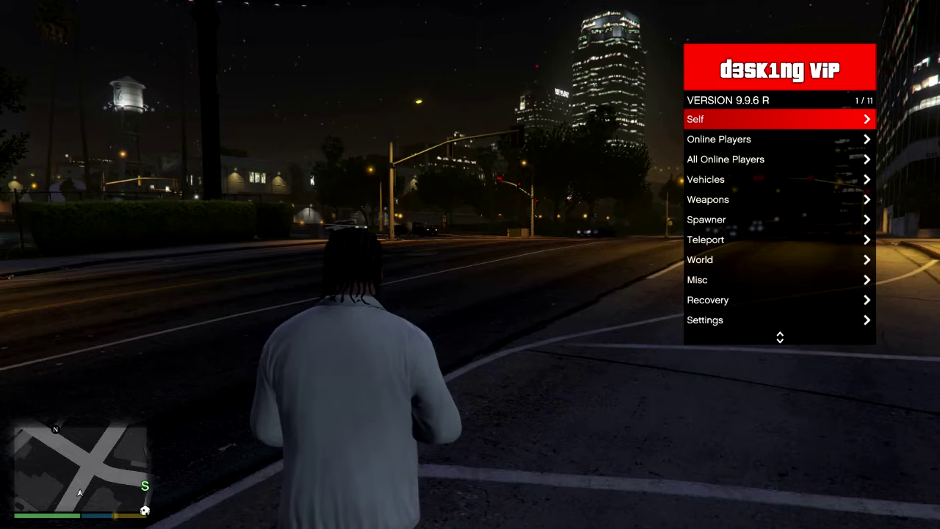
Close and reopen the VIP menu with F4, then enter its Self options list.
key("F4")
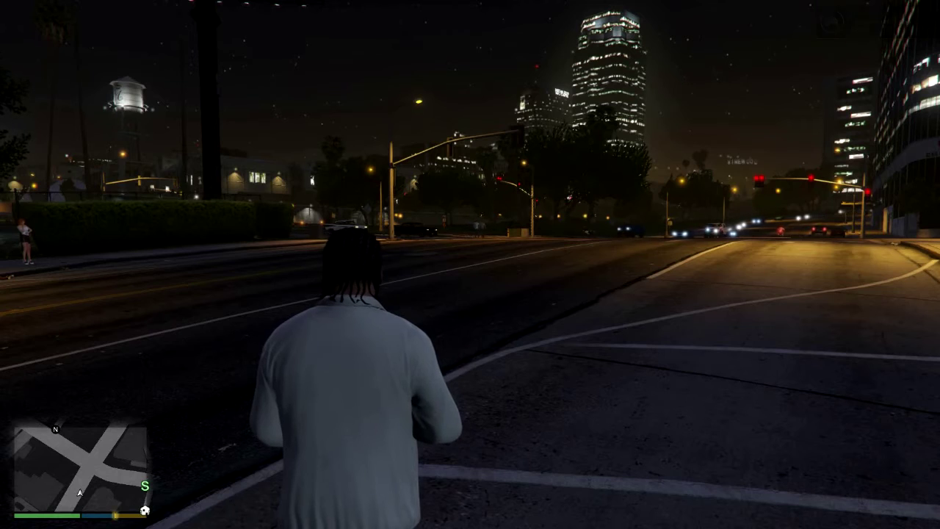
scroll(470, 264, "down", 1)
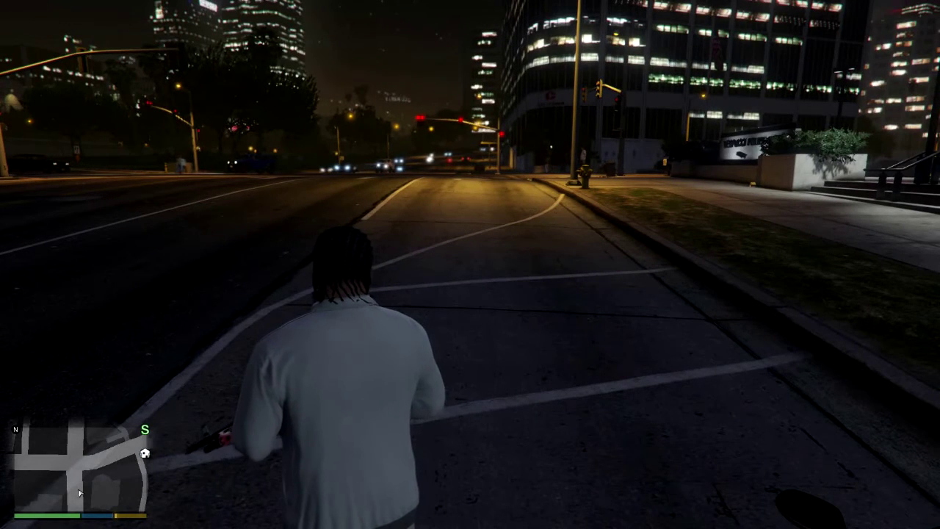
key("Up")
key("Down")
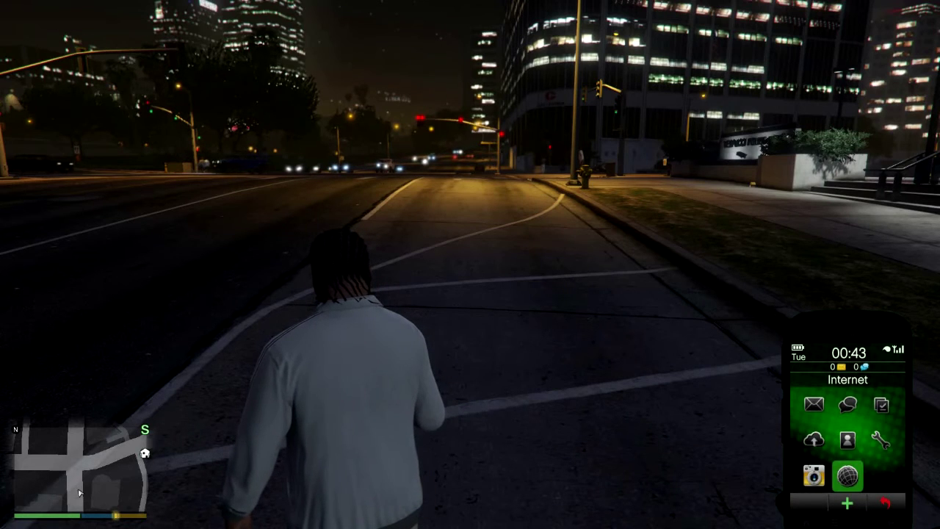
key("F4")
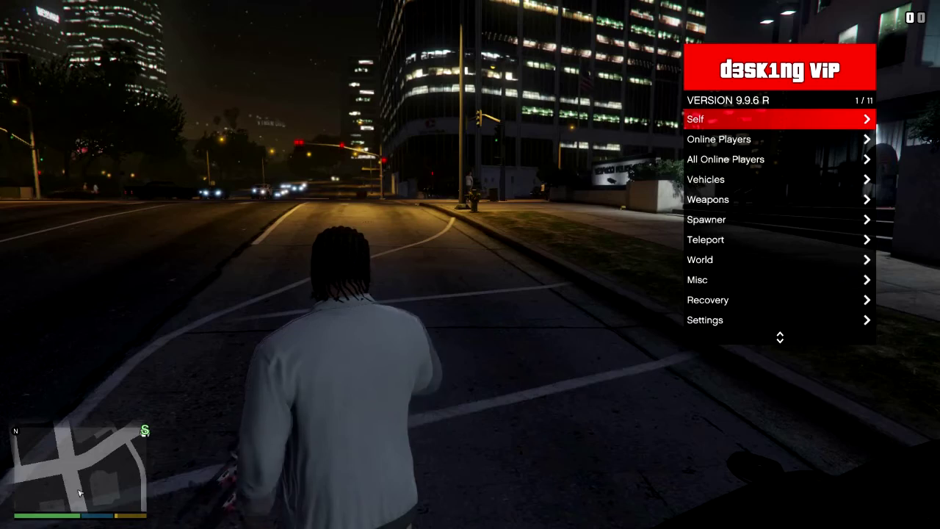
key("Return")
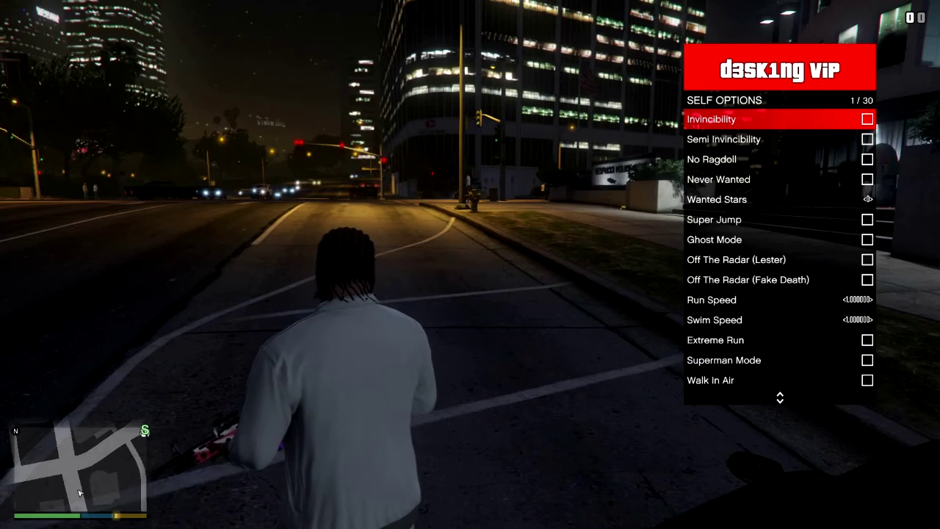